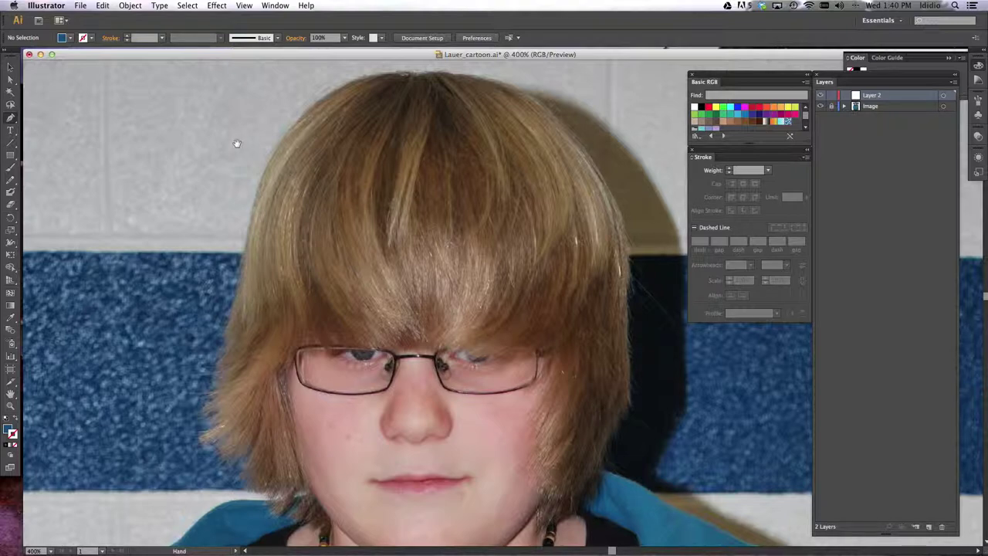
key("space")
key("space")
key("space")
left_click_drag(359, 146, 331, 152)
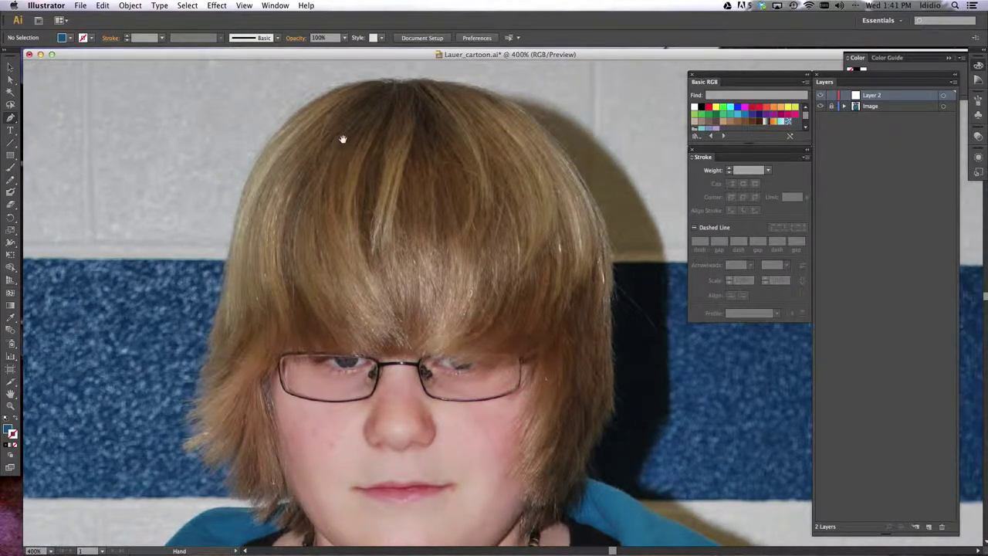
mouse_move(343, 140)
left_mouse_down()
mouse_move(441, 159)
mouse_move(346, 148)
mouse_move(435, 139)
mouse_move(341, 104)
mouse_move(402, 115)
mouse_move(386, 99)
left_mouse_up()
left_click_drag(440, 202, 354, 106)
mouse_move(446, 272)
left_mouse_down()
mouse_move(388, 179)
mouse_move(424, 282)
left_mouse_up()
mouse_move(392, 169)
left_mouse_down()
mouse_move(454, 267)
mouse_move(479, 284)
left_mouse_up()
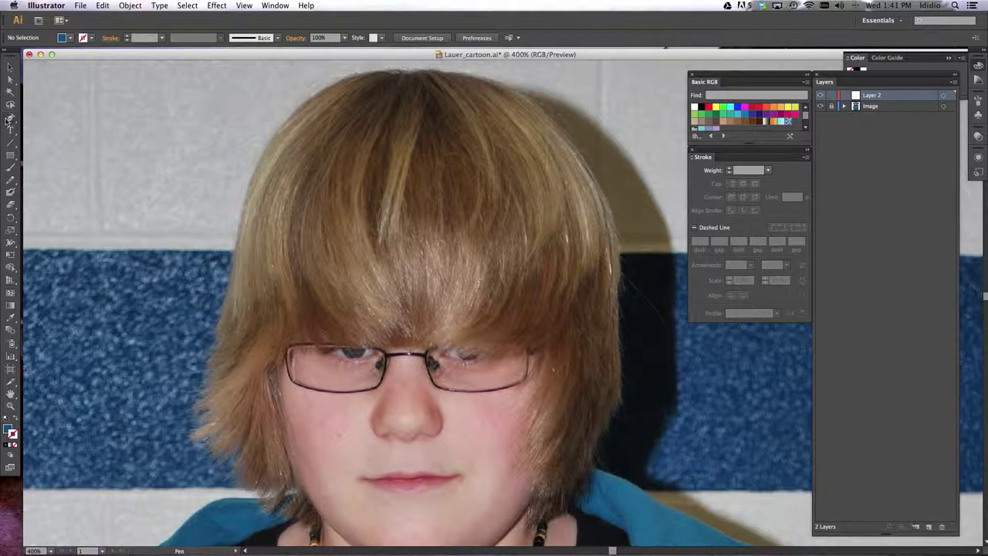
Draw a straight-sided, filled test shape with the Pen tool on the wall beside the head, and delete it
left_click(11, 119)
left_click(90, 94)
left_click(214, 94)
left_click(213, 177)
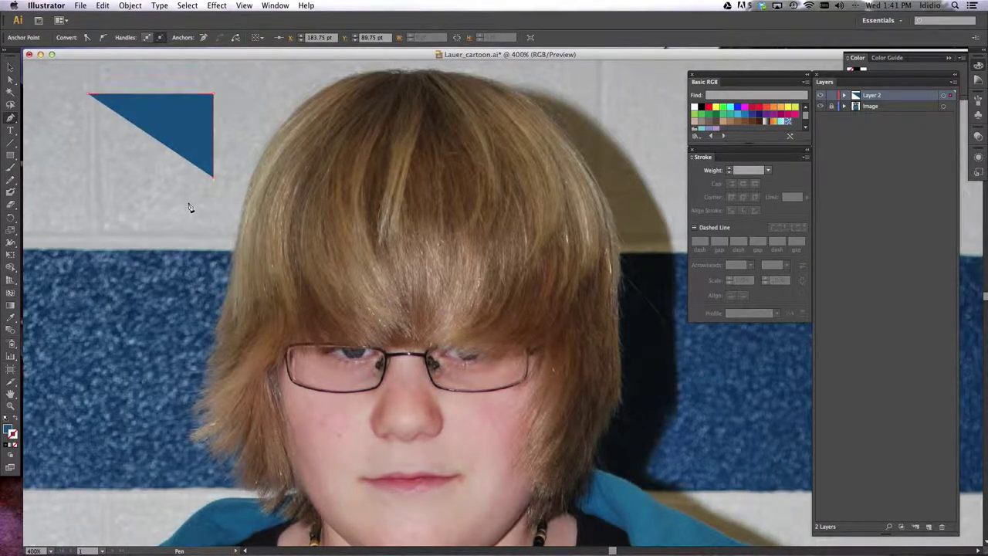
left_click(190, 203)
left_click(106, 203)
key("Delete")
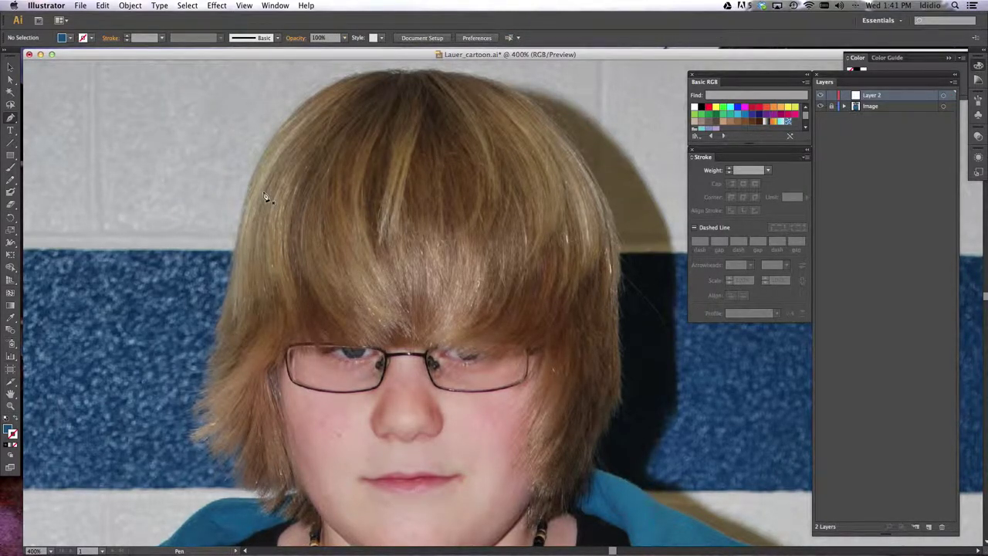
Set the fill to none and the stroke colour to a bright pink swatch
left_click(70, 38)
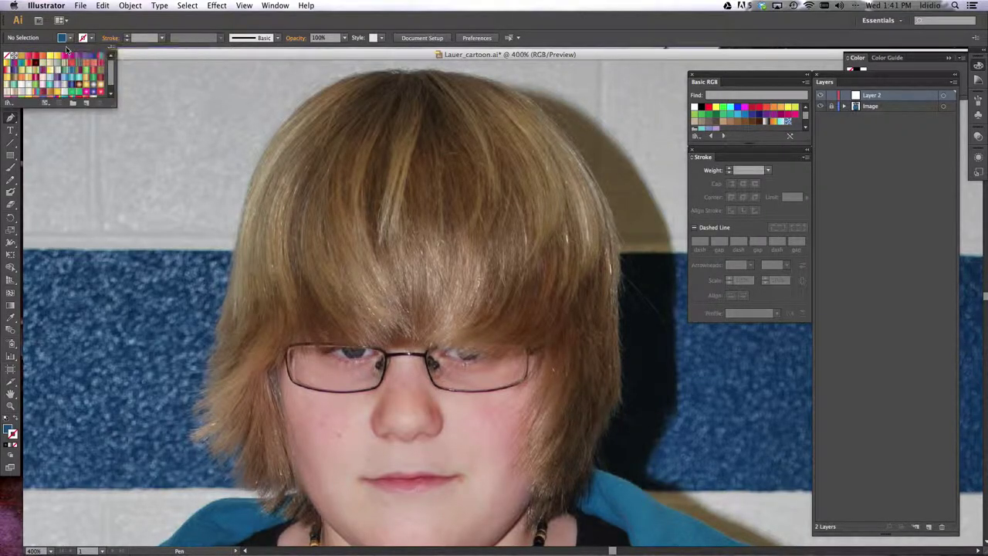
left_click(10, 57)
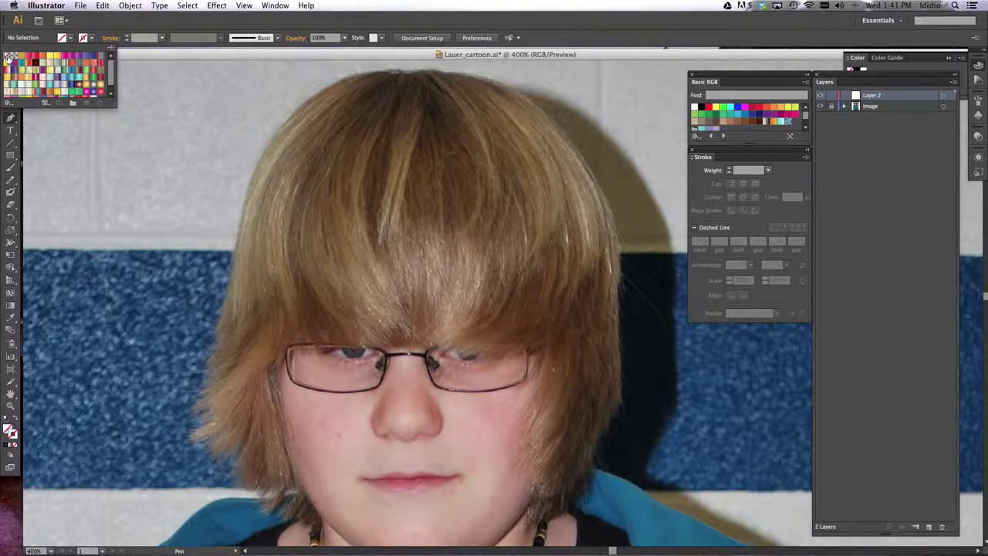
left_click(91, 38)
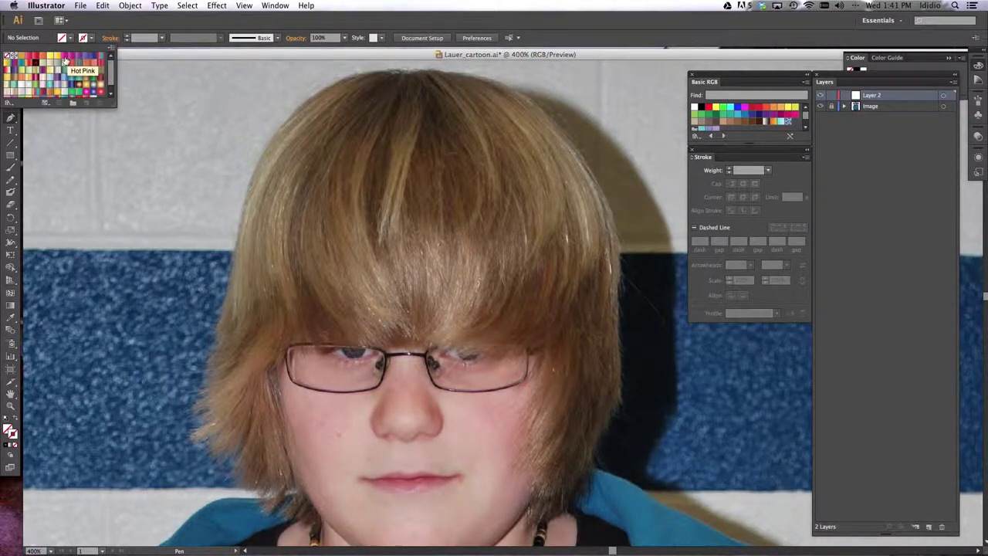
left_click(65, 59)
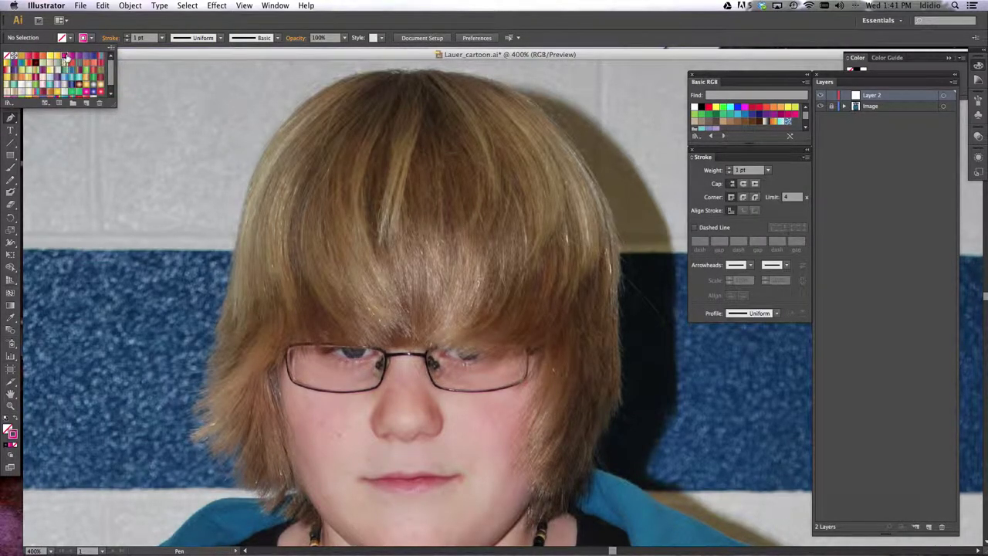
left_click(789, 116)
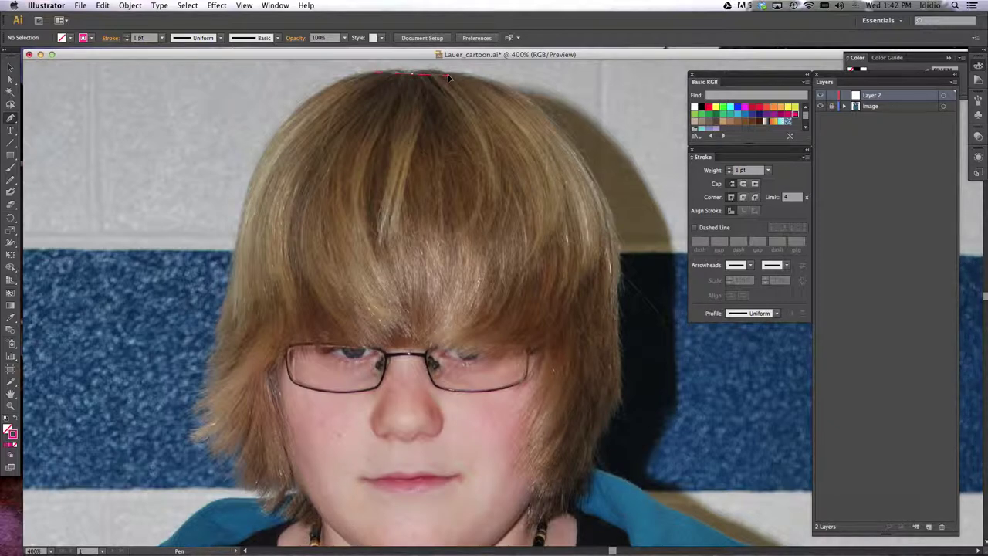
With the Pen tool, trace the smooth outer hair edge from the crown down the photo's right side to the neck
mouse_move(451, 72)
left_mouse_down()
mouse_move(688, 80)
mouse_move(456, 77)
left_mouse_up()
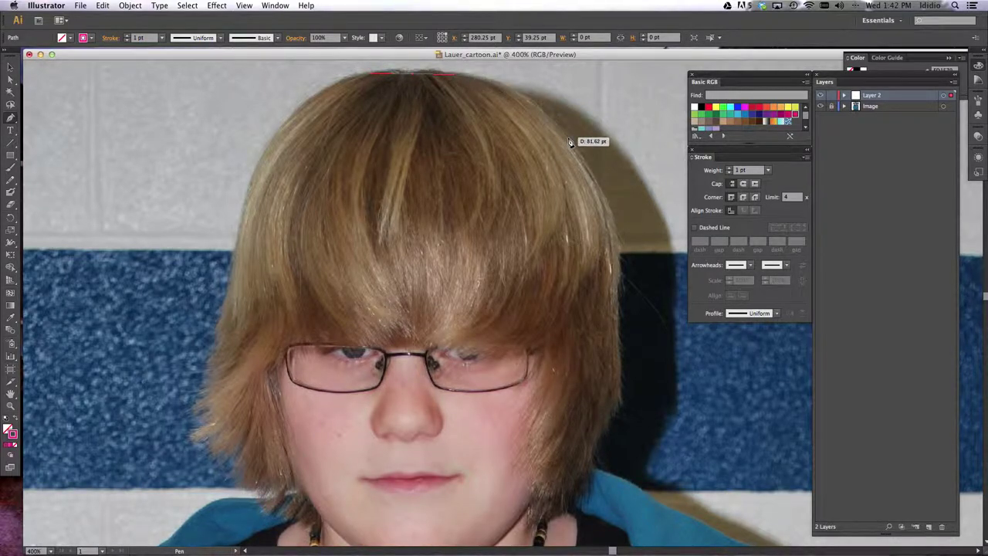
mouse_move(568, 137)
left_mouse_down()
mouse_move(588, 178)
mouse_move(612, 198)
left_mouse_up()
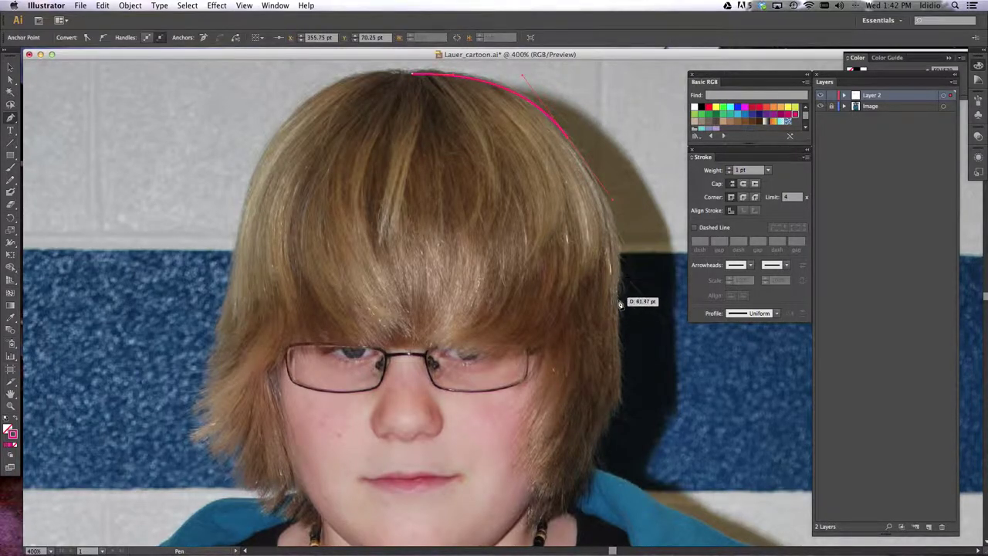
left_click_drag(618, 303, 618, 308)
left_click_drag(617, 401, 610, 421)
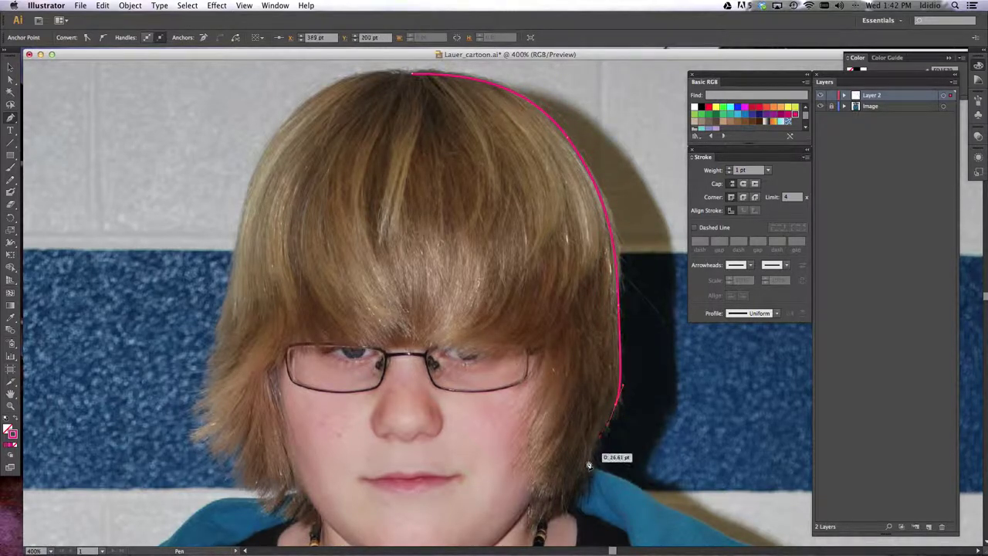
left_click(574, 504)
mouse_move(574, 508)
left_mouse_down()
mouse_move(566, 525)
mouse_move(543, 525)
left_mouse_up()
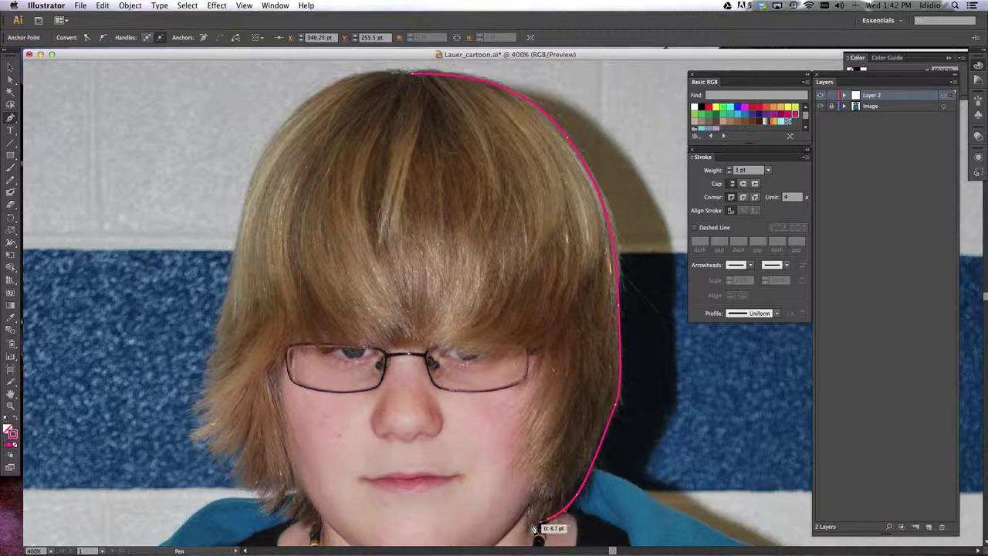
left_click(530, 524)
Continue the hair path with jagged strands up the right cheek and along the fringe over the right lens
left_click_drag(538, 484, 512, 477)
left_click_drag(535, 429, 538, 419)
left_click_drag(516, 450, 510, 457)
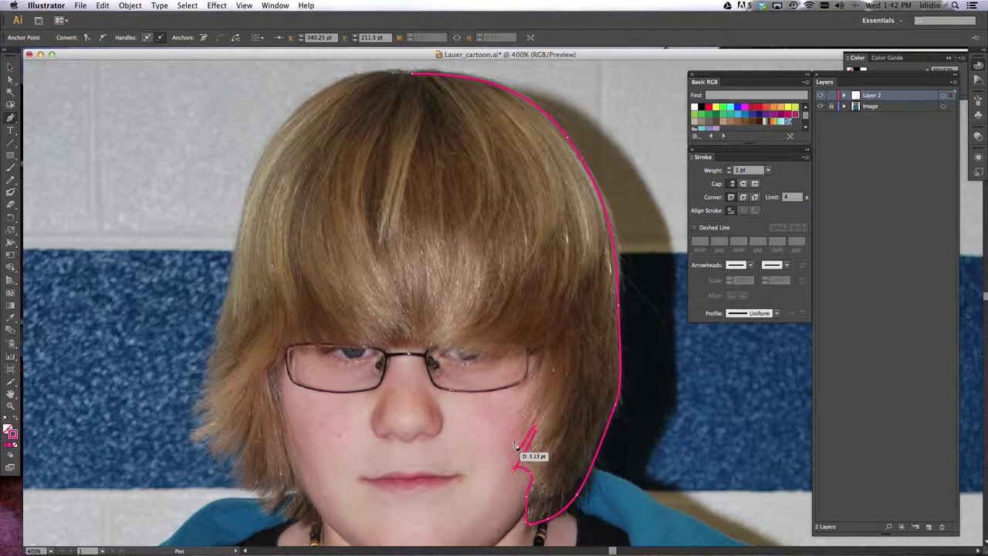
left_click_drag(540, 393, 552, 368)
left_click_drag(524, 415, 520, 426)
left_click(504, 434)
left_click_drag(542, 390, 506, 342)
left_click(506, 342)
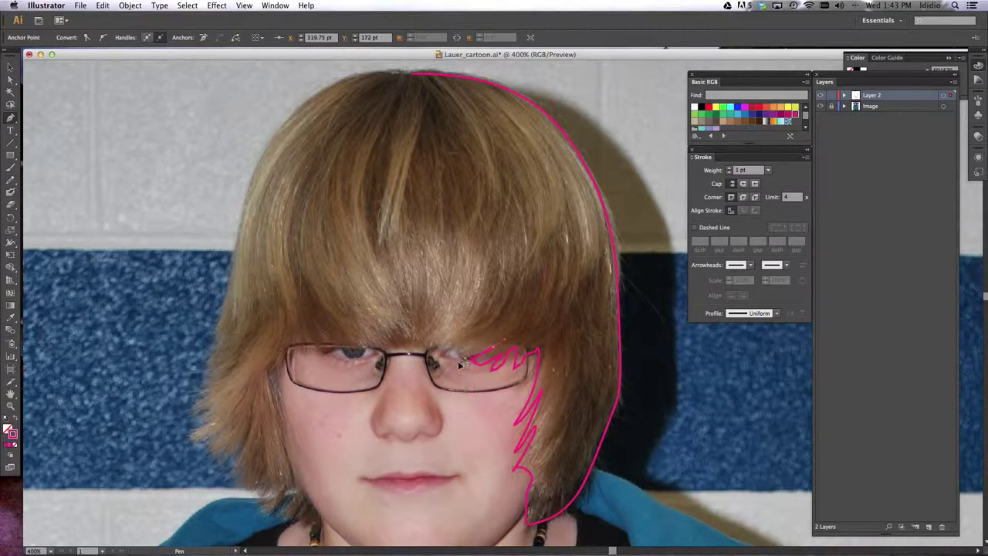
left_click_drag(457, 368, 426, 348)
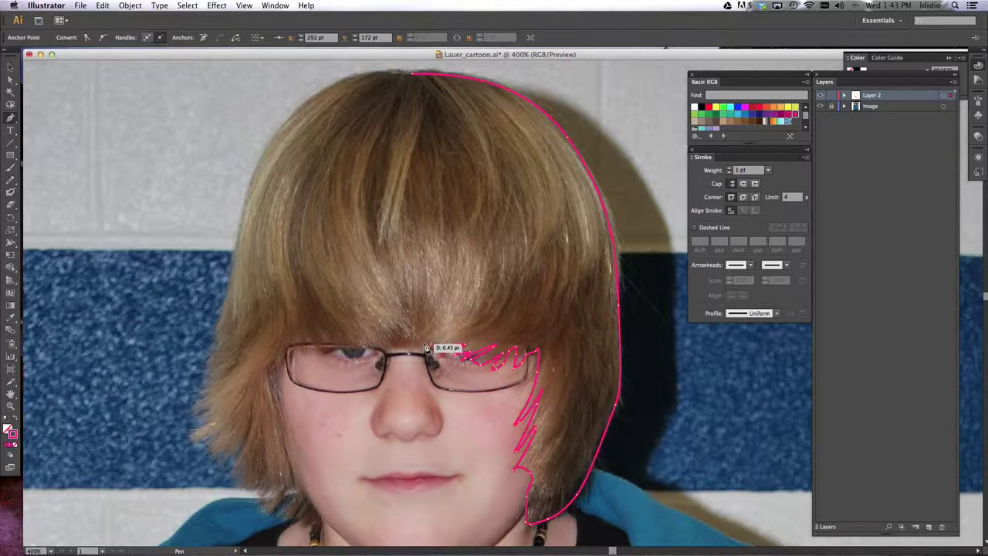
Continue the path with short zigzag points along the fringe above the nose bridge to the left lens
left_click(425, 346)
left_click(419, 344)
left_click(414, 349)
left_click(411, 344)
left_click(404, 345)
left_click_drag(404, 347, 395, 345)
left_click(394, 344)
left_click(384, 348)
left_click(373, 347)
left_click(366, 348)
left_click(361, 347)
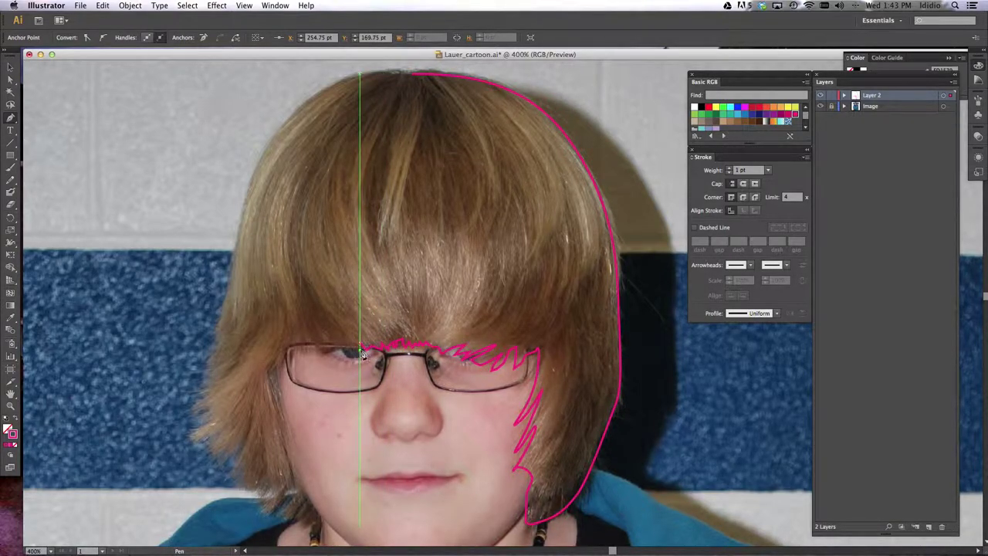
Trace the spiky fringe edge across the left lens to the outer corner of the glasses
left_click(356, 352)
left_click(353, 350)
left_click(345, 349)
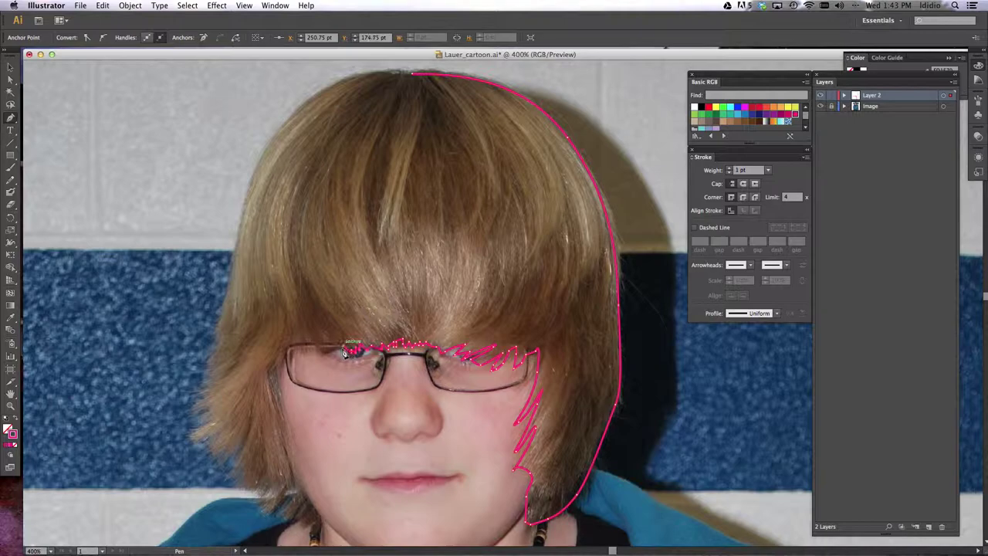
left_click(339, 348)
left_click(337, 352)
left_click(328, 348)
left_click(313, 323)
left_click(322, 351)
left_click(313, 341)
left_click(308, 348)
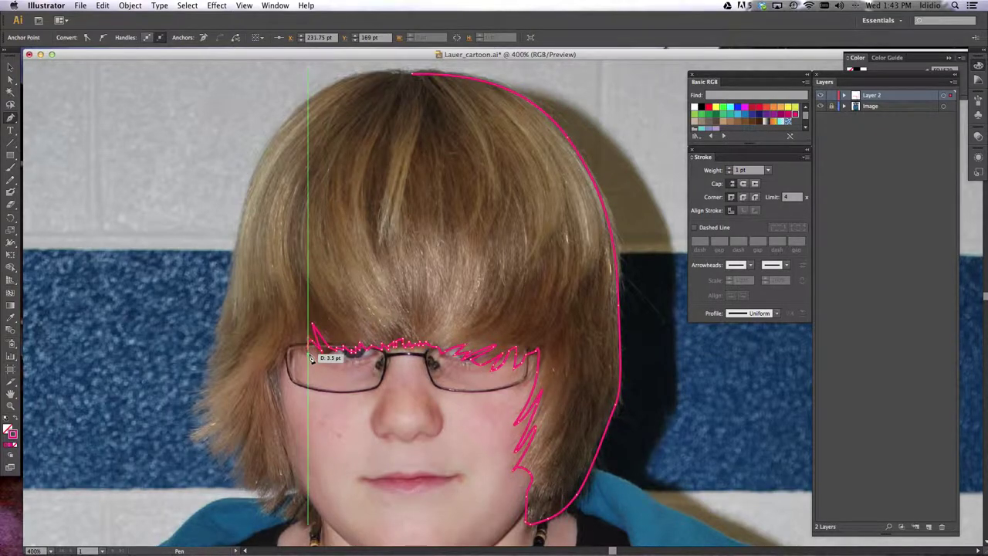
left_click(305, 354)
left_click(296, 343)
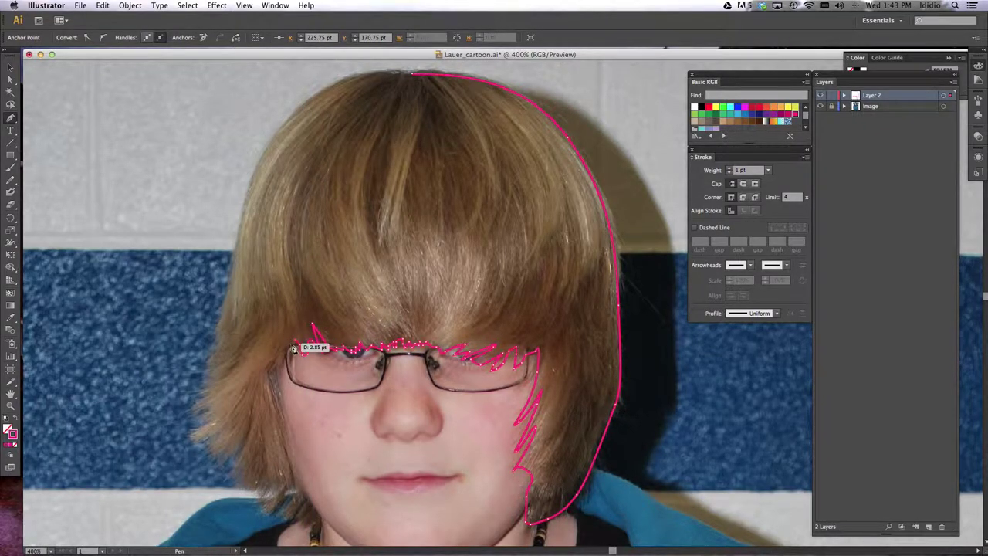
left_click(287, 356)
Trace the inner edge of the left-side hair down along the cheek to the neck
left_click_drag(283, 362, 273, 376)
left_click_drag(288, 444, 303, 533)
left_click(303, 531)
Trace the jagged lower hair tips from the neck outward above the left shoulder
left_click(300, 519)
left_click(291, 522)
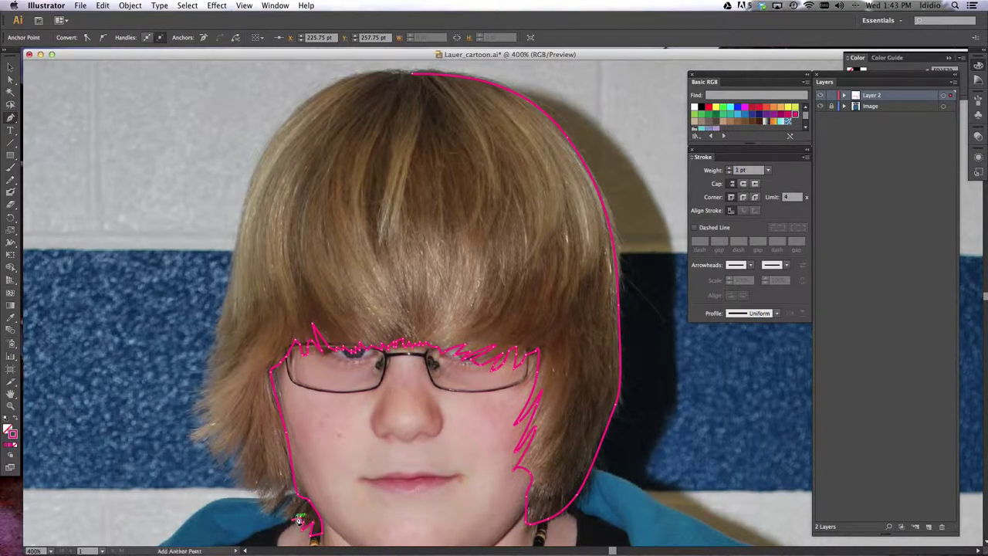
left_click(280, 515)
left_click(291, 497)
left_click_drag(292, 500, 290, 497)
mouse_move(284, 505)
left_mouse_down()
mouse_move(263, 513)
mouse_move(286, 499)
mouse_move(237, 479)
left_mouse_up()
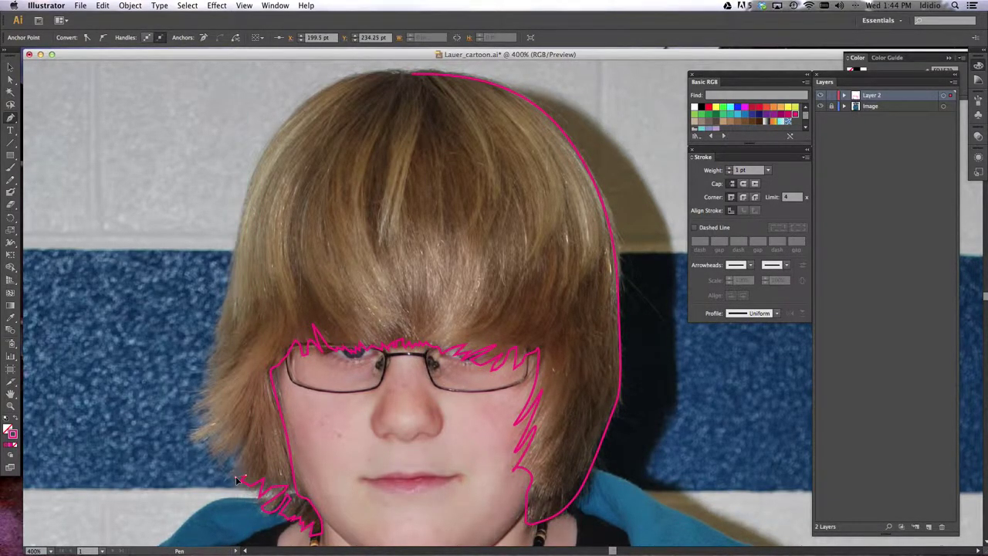
Continue the jagged strands up along the lower left hair edge to the outermost tip
left_click(236, 476)
left_click(234, 472)
left_click(230, 469)
left_click_drag(251, 424, 231, 446)
left_click(213, 443)
left_click(199, 440)
left_click(203, 439)
left_click_drag(197, 446, 195, 438)
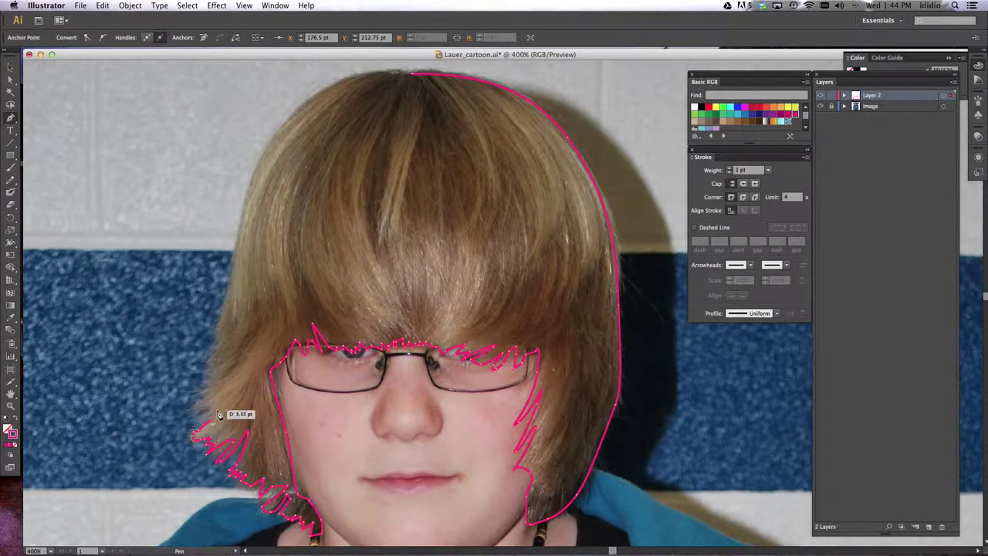
Trace the outer left hair edge up to the crown and close the path with a smooth curve at the starting point
left_click_drag(231, 397, 255, 185)
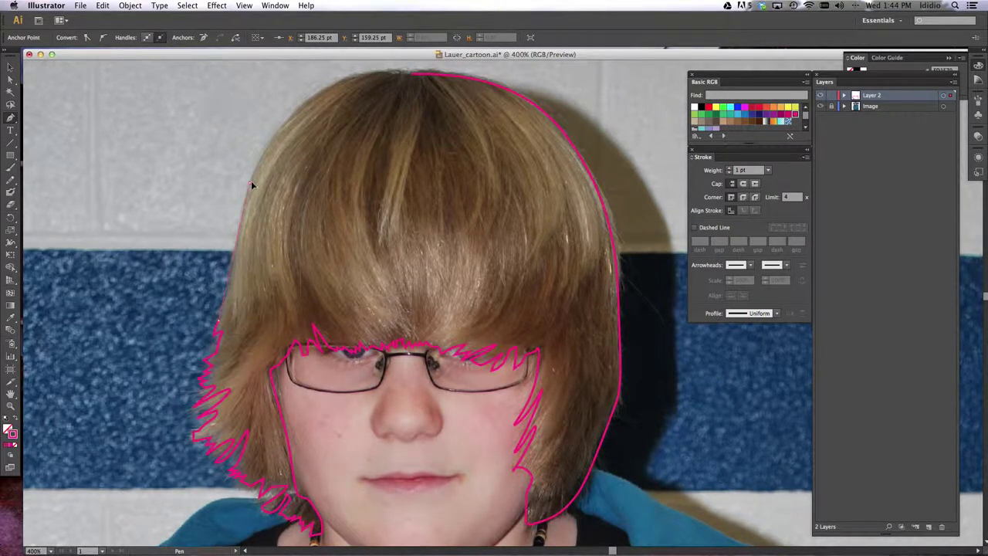
left_click_drag(262, 145, 414, 77)
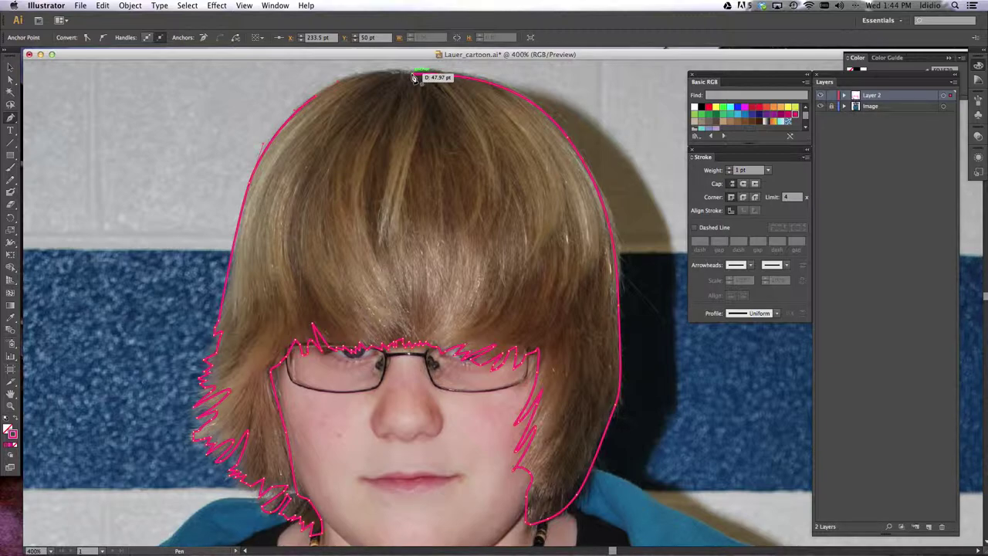
left_click(413, 76)
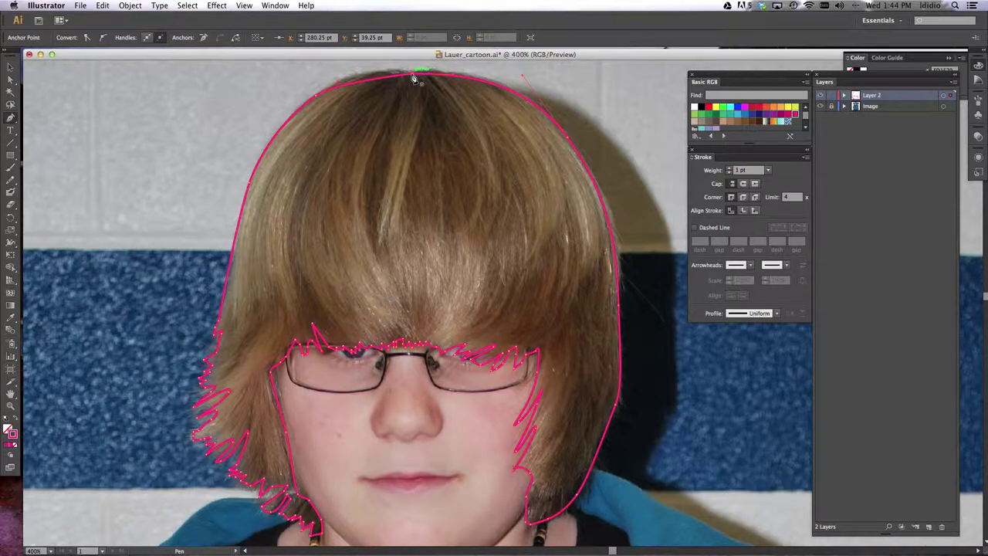
left_click_drag(431, 84, 415, 78)
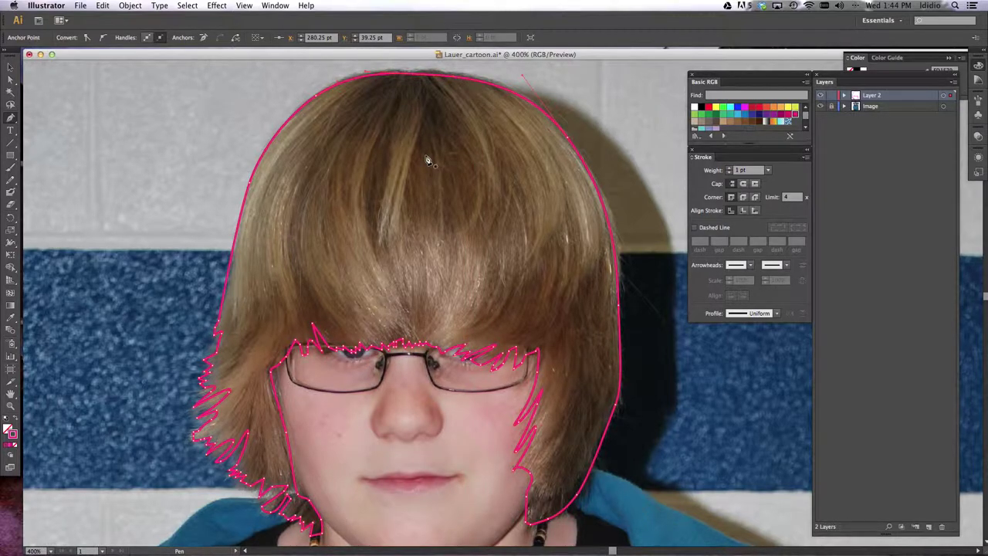
Try filling the hair shape with lighter colours sampled from the photo's hair using the Eyedropper, undoing each one
scroll(427, 157, "down", 1)
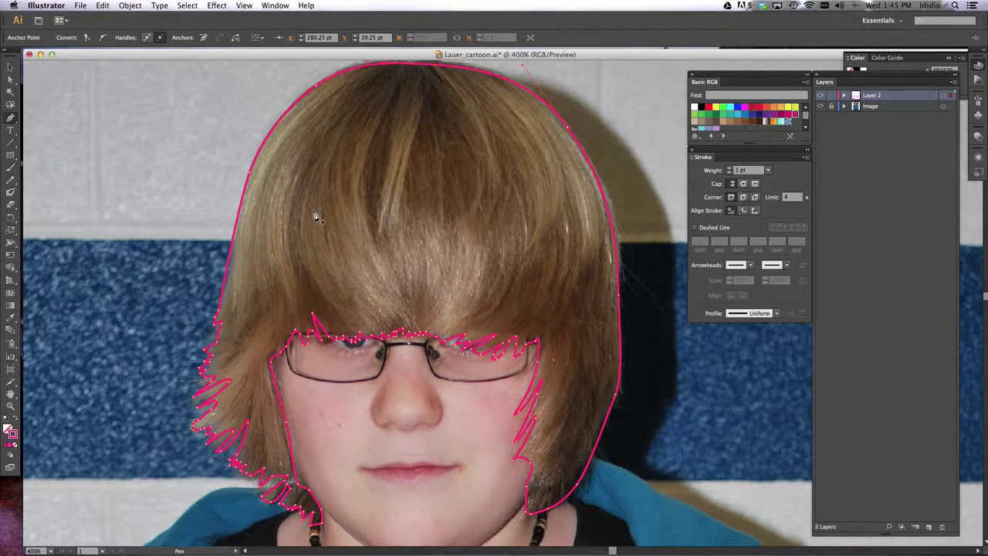
scroll(111, 222, "up", 1)
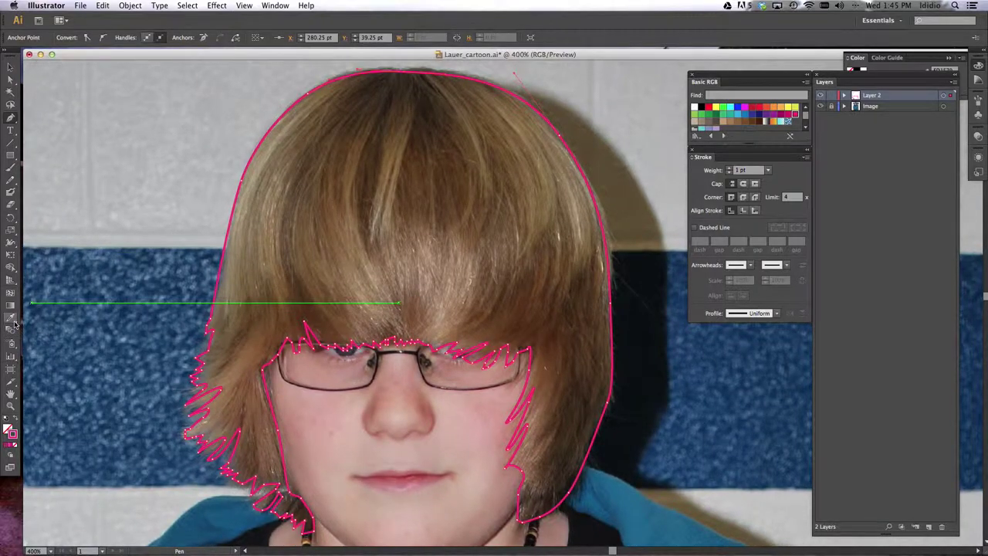
left_click(11, 319)
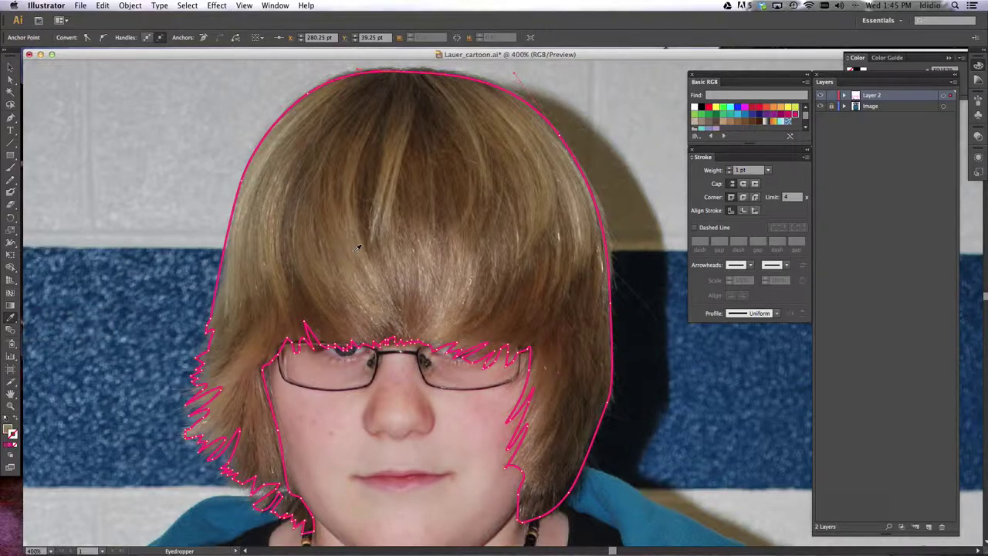
left_click(358, 247)
key("super+z")
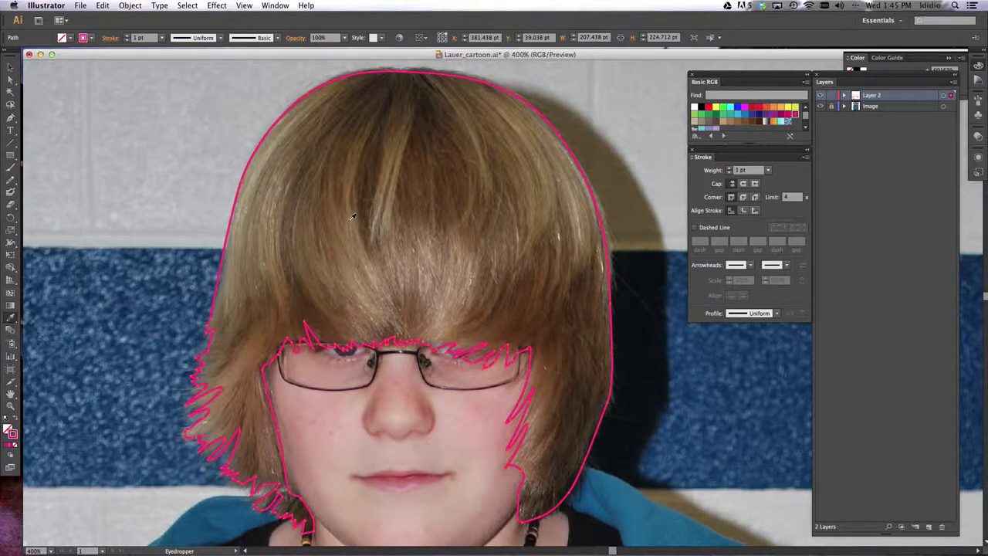
left_click(241, 214)
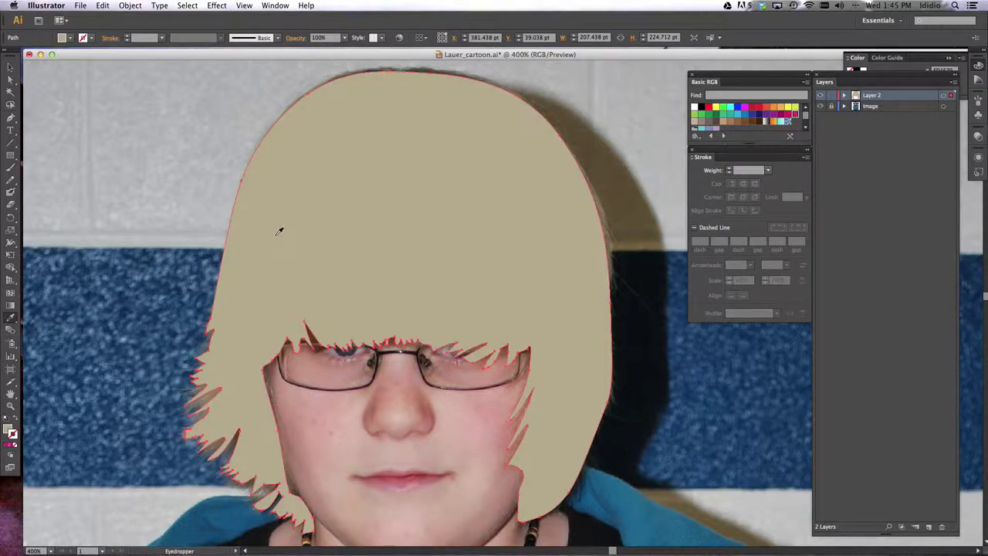
key("super+z")
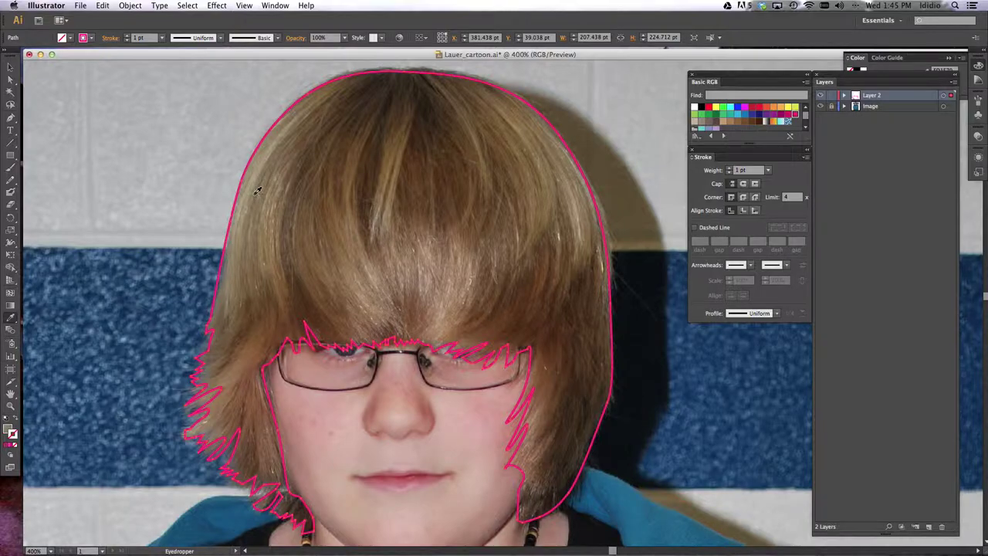
left_click(258, 191)
key("super+z")
Fill the hair shape with a medium brown sampled from the upper hair using the Eyedropper
left_click(334, 185)
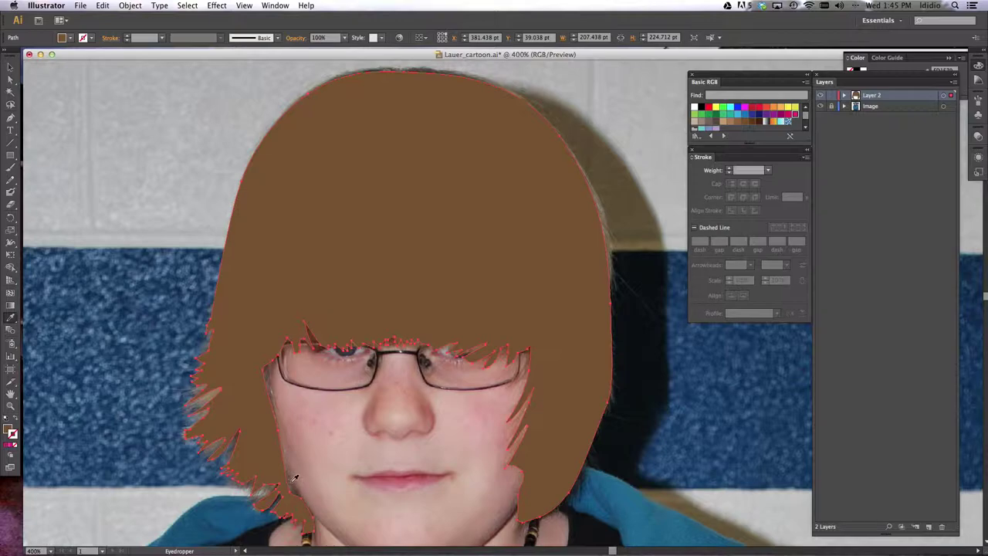
key("super+minus")
key("super+minus")
key("super+minus")
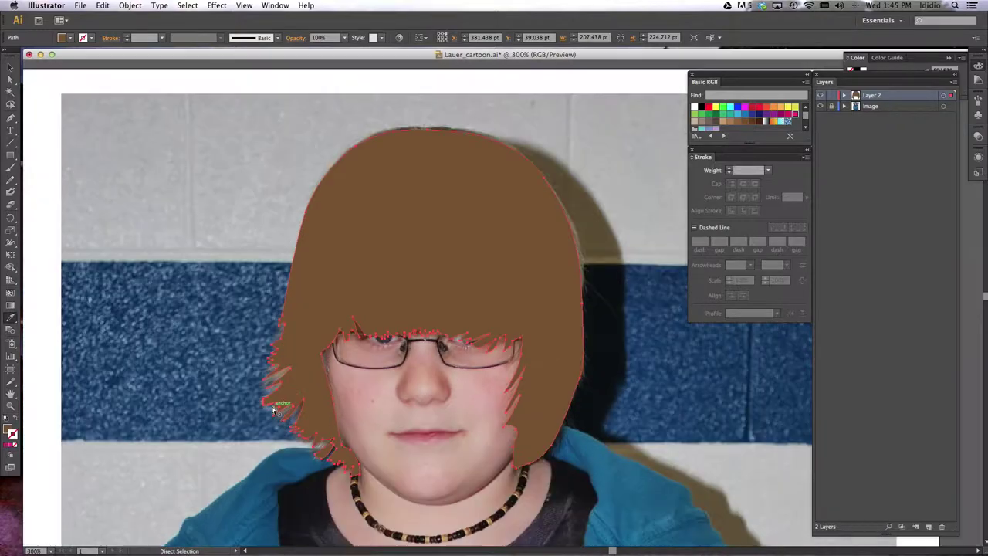
Move the hair's inner-edge anchor point beside the lower left cheek up and inward onto the face contour using Direct Selection
key("super+plus")
key("super+plus")
key("super+plus")
key("super+plus")
key("super+plus")
key("super+plus")
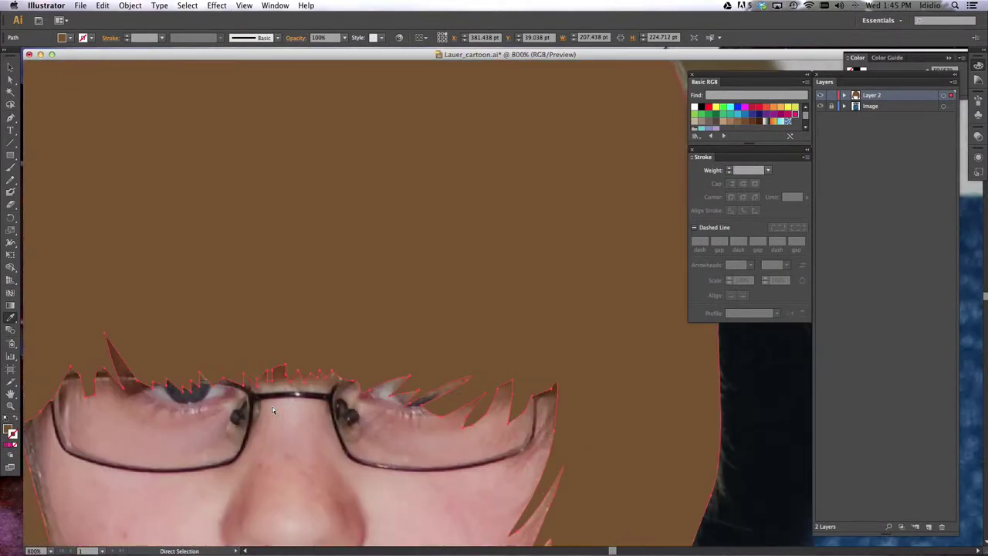
scroll(284, 408, "down", 10)
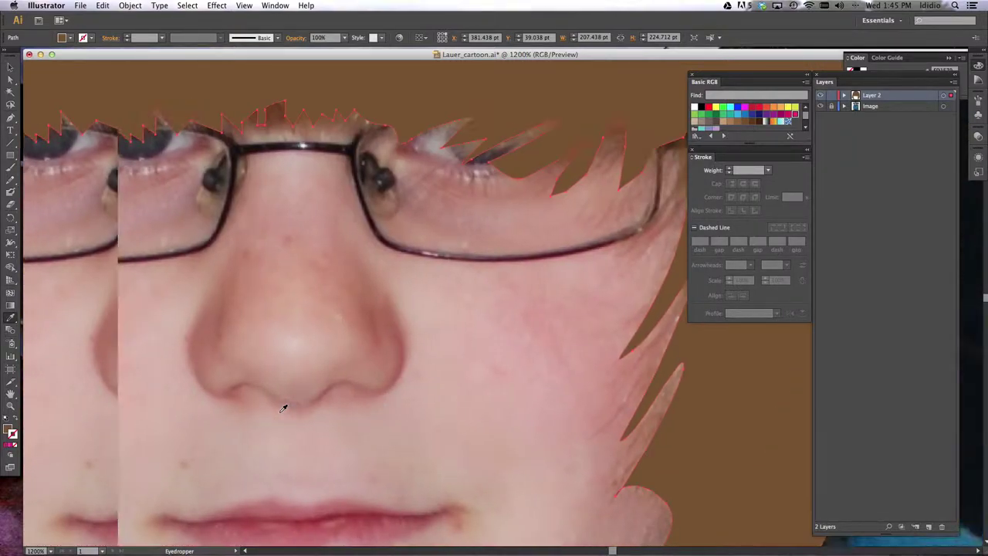
scroll(283, 408, "down", 2)
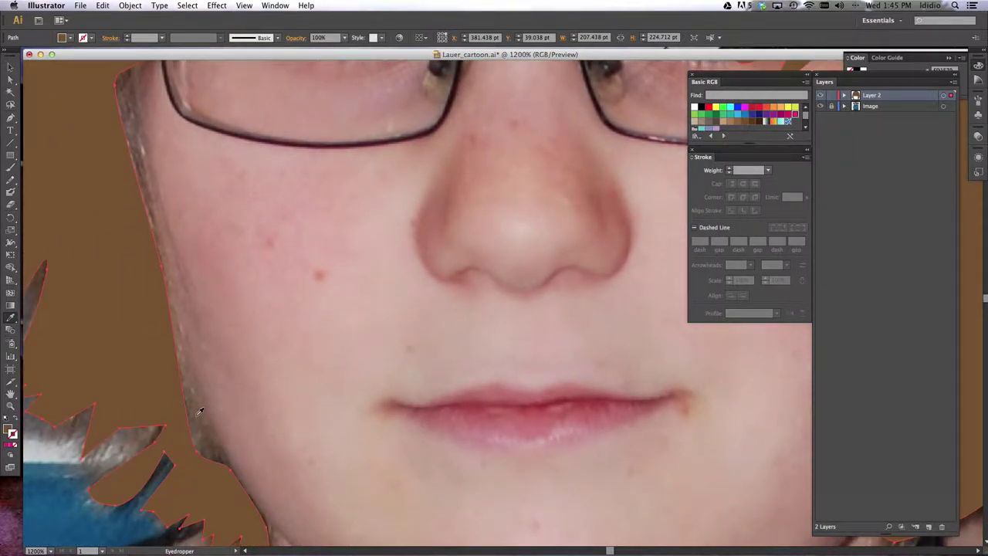
scroll(316, 409, "down", 3)
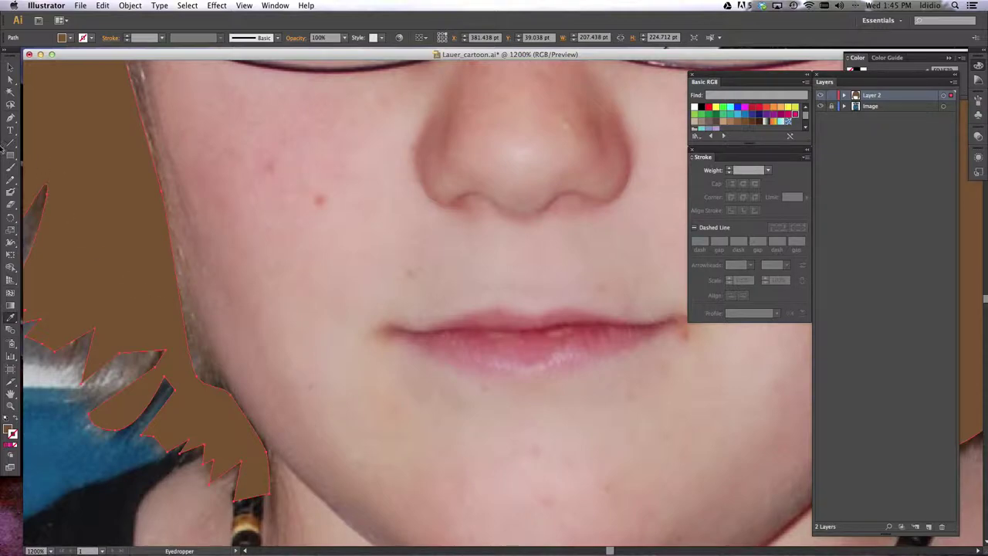
left_click(11, 82)
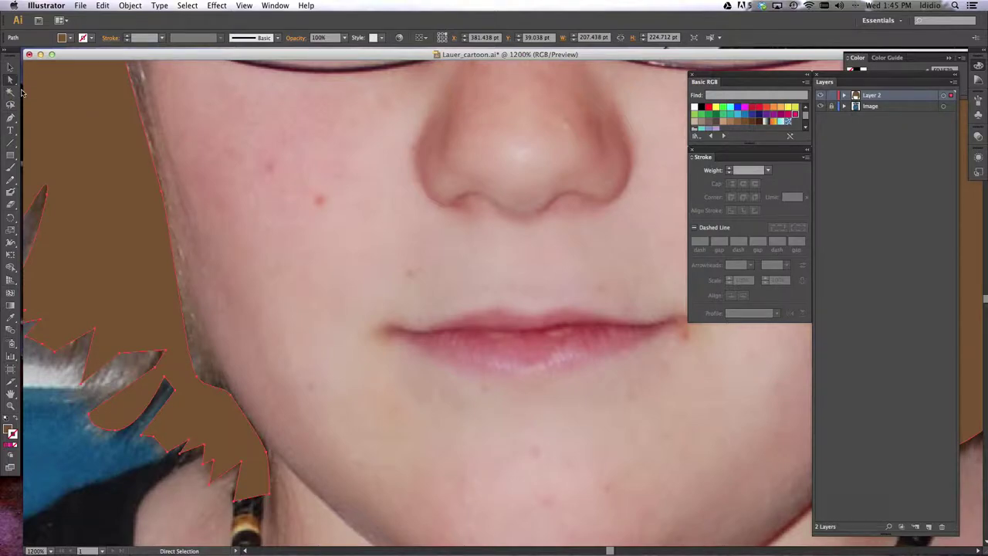
left_click(197, 378)
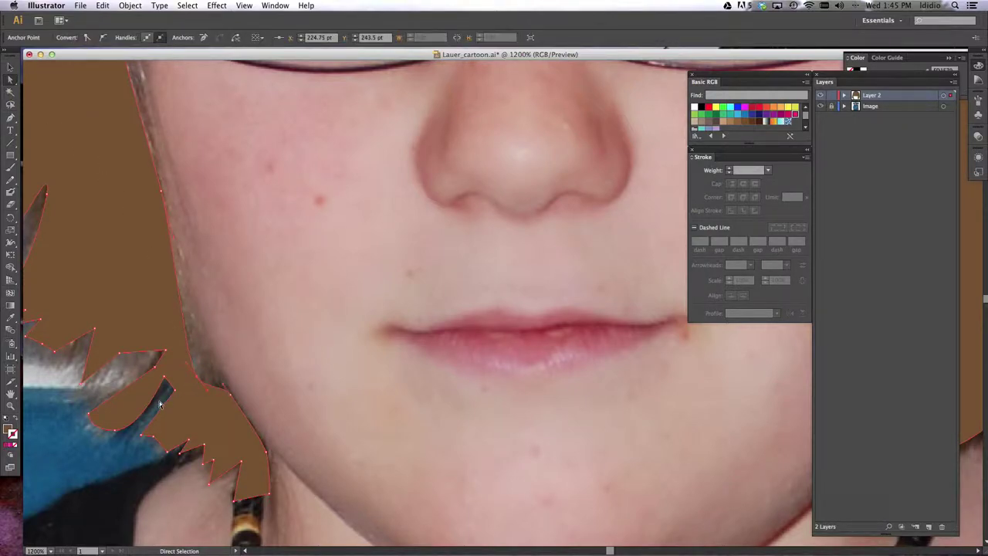
key("Right")
key("Right")
key("Right")
key("Up")
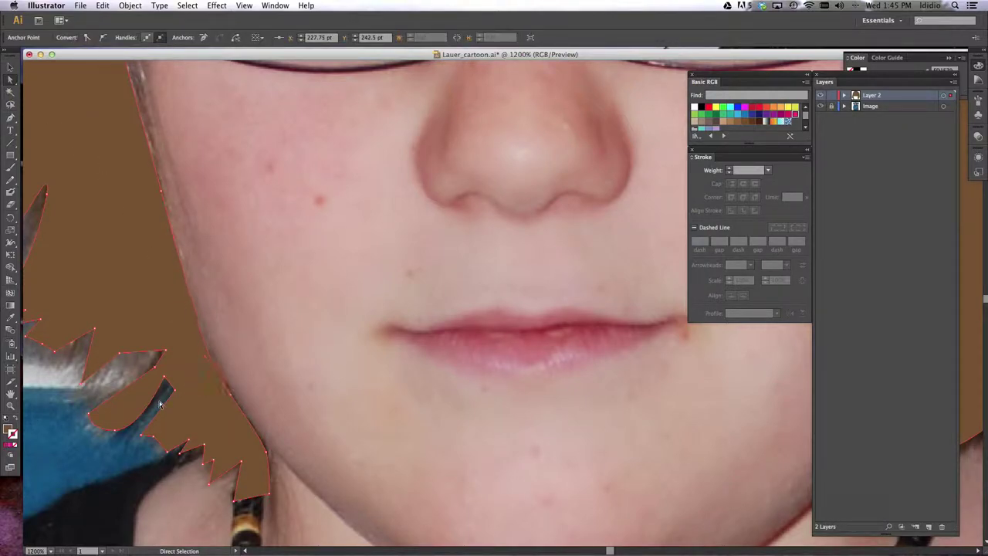
key("Left")
key("Up")
Fine-tune the cheek-side hair curve and shift the next anchor point below it to follow the jawline
left_click_drag(210, 365, 193, 329)
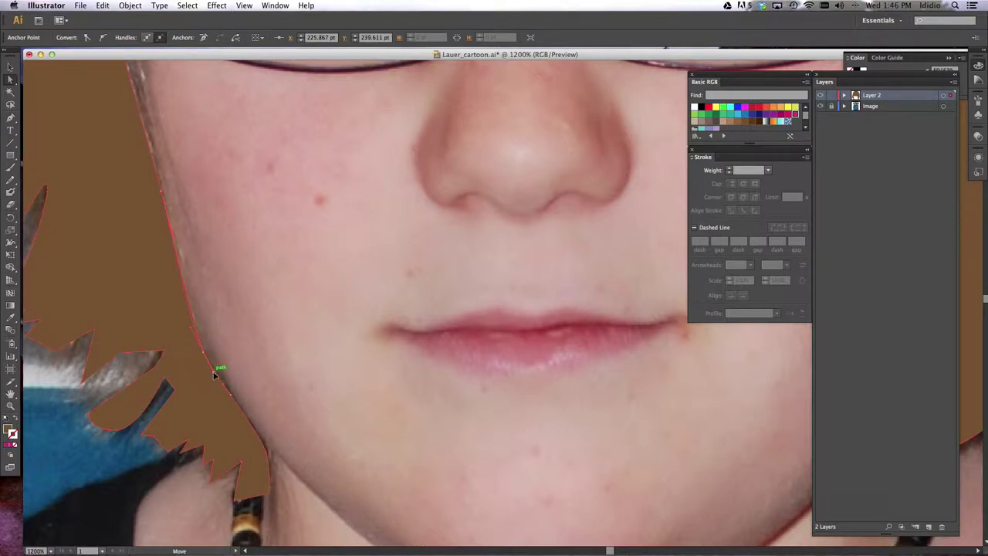
left_click_drag(230, 396, 236, 399)
key("Up")
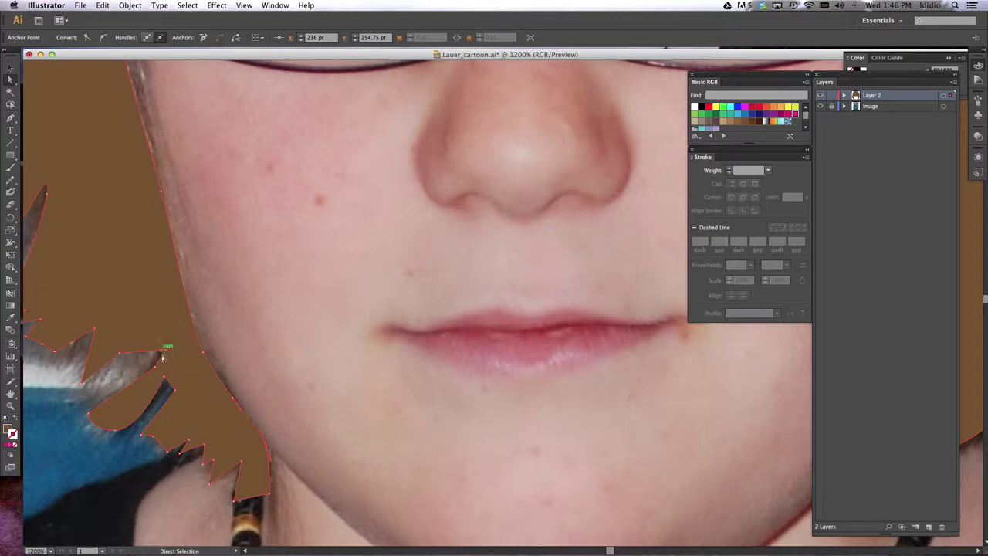
Narrow the blue gap between the lower left hair strands by adjusting the anchor points at its tip and base
left_click(164, 377)
key("Right")
key("Down")
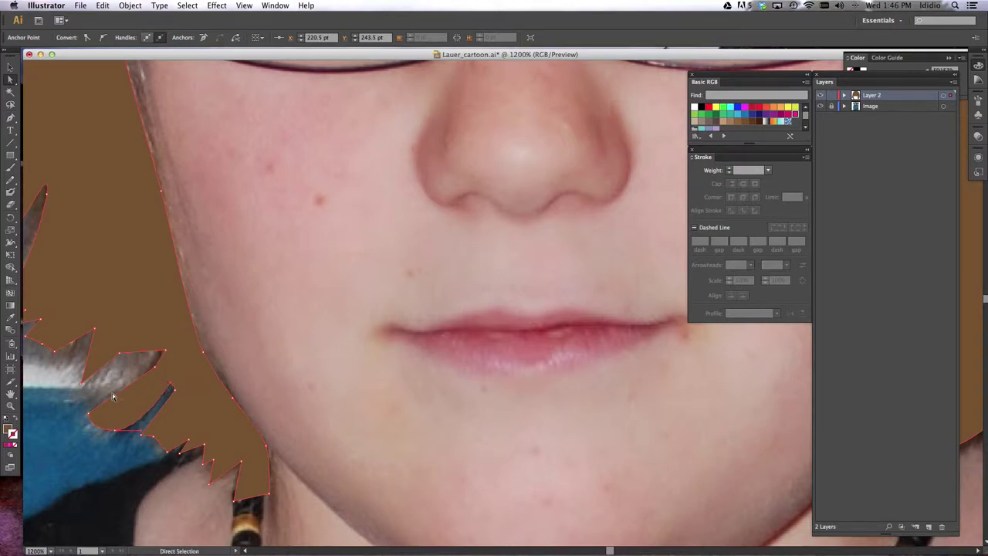
mouse_move(117, 436)
left_mouse_down()
mouse_move(111, 425)
mouse_move(116, 436)
left_mouse_up()
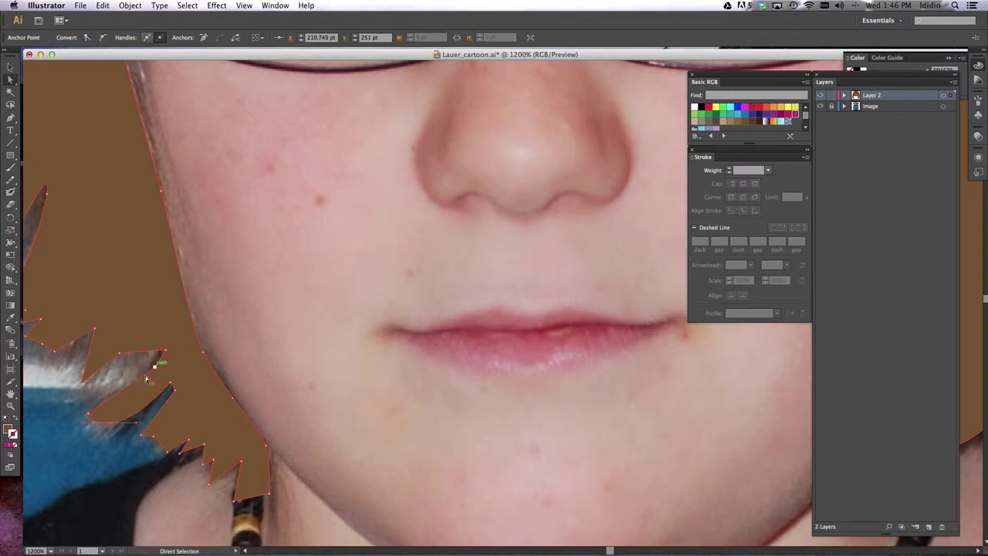
Bring the whole hair shape back into view and save the document
key("super+minus")
key("super+minus")
key("super+minus")
key("super+minus")
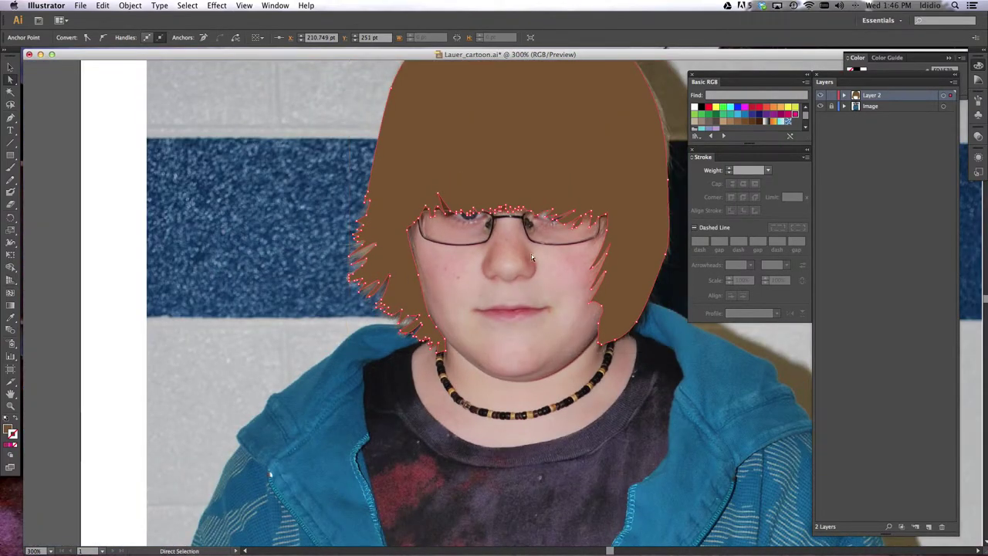
left_click_drag(532, 254, 429, 340)
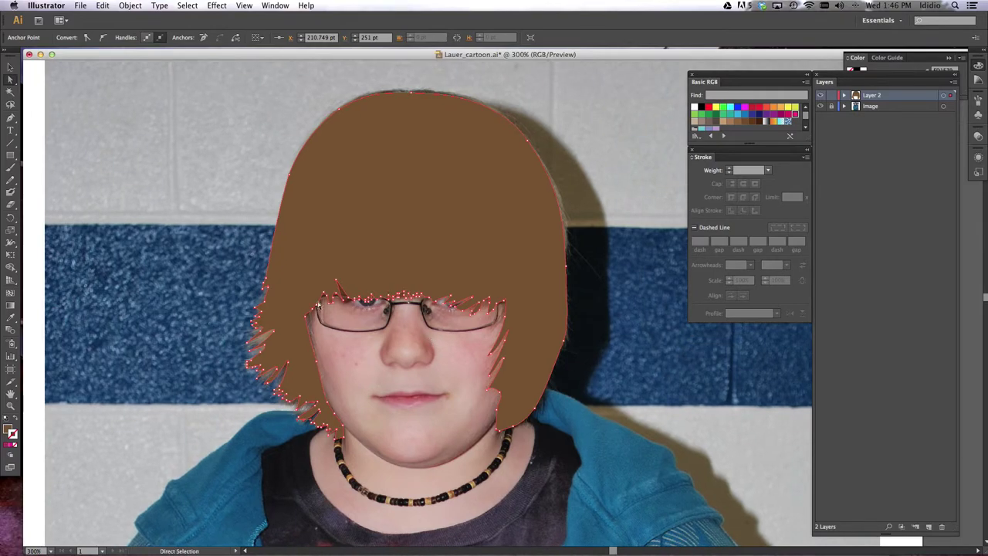
left_click(80, 5)
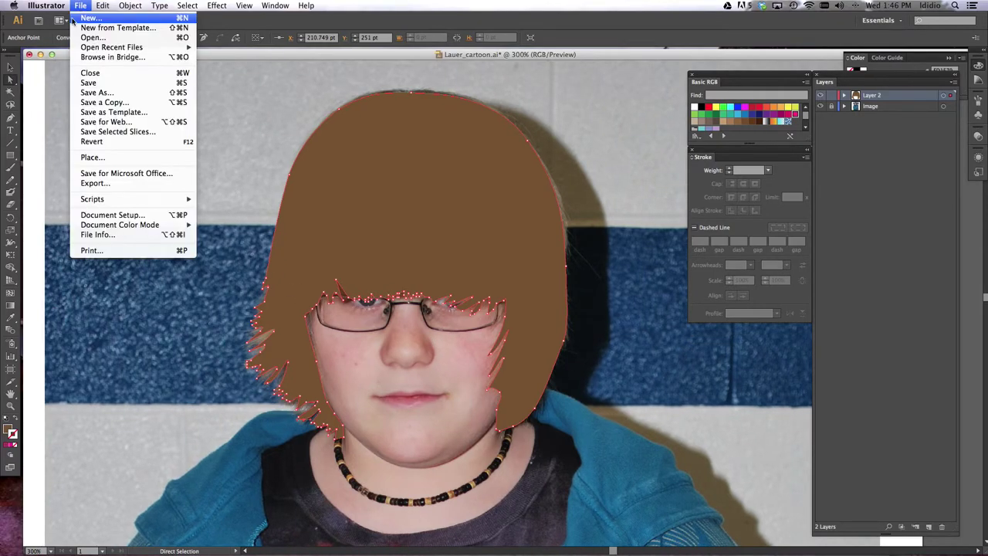
left_click(126, 84)
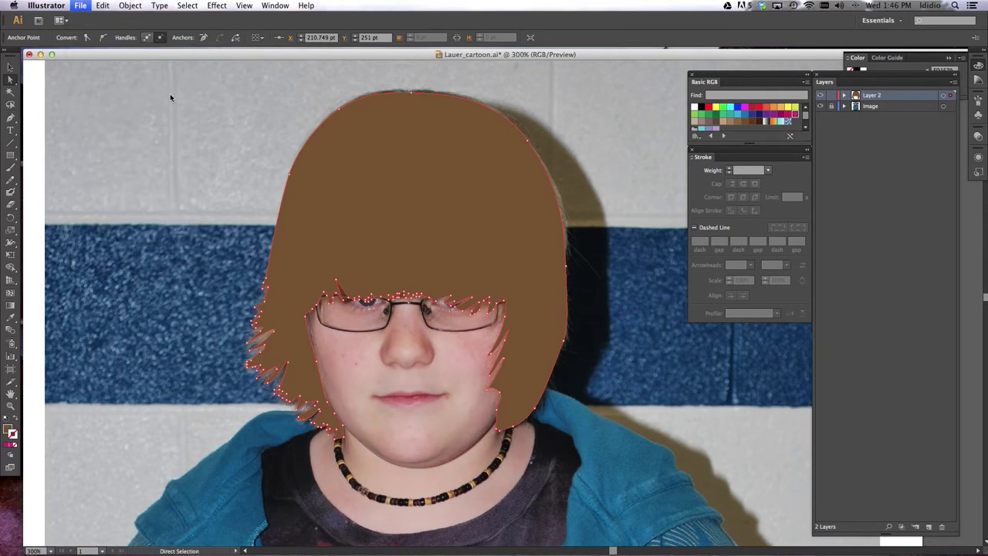